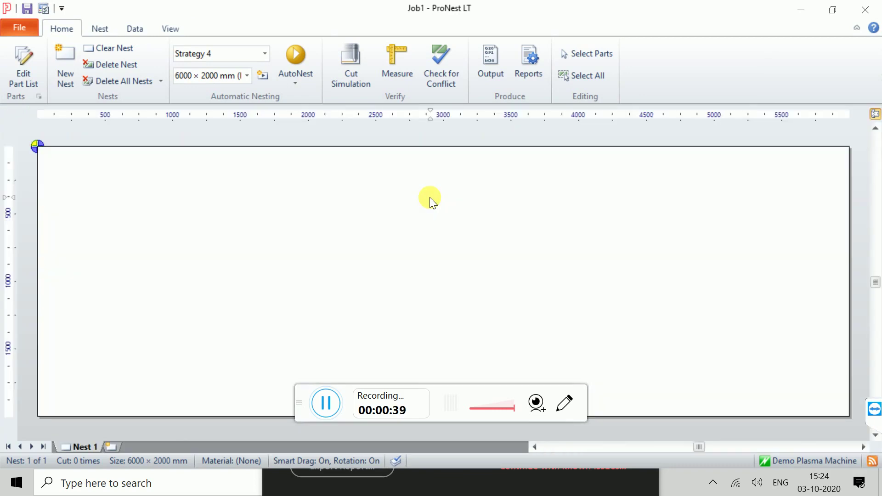
Step: Create a new nest on a rectangular plate of 2400 × 1200 mm without a safe zone scheme
click(71, 88)
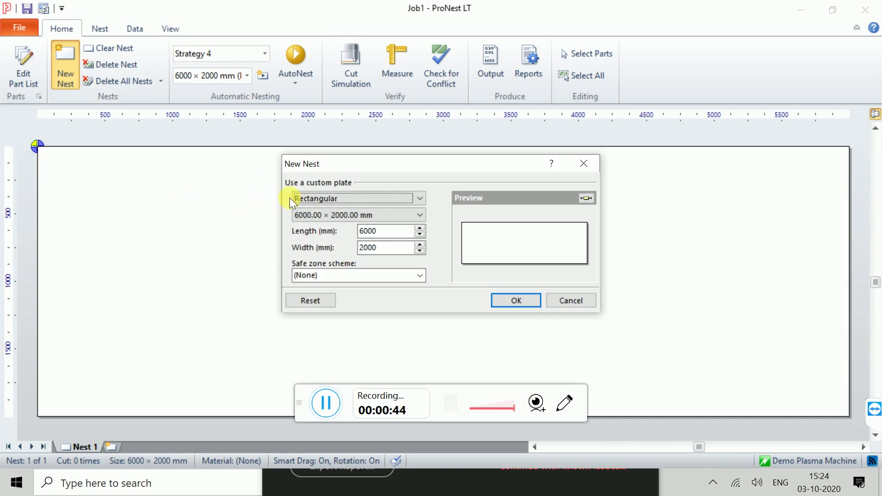
click(336, 215)
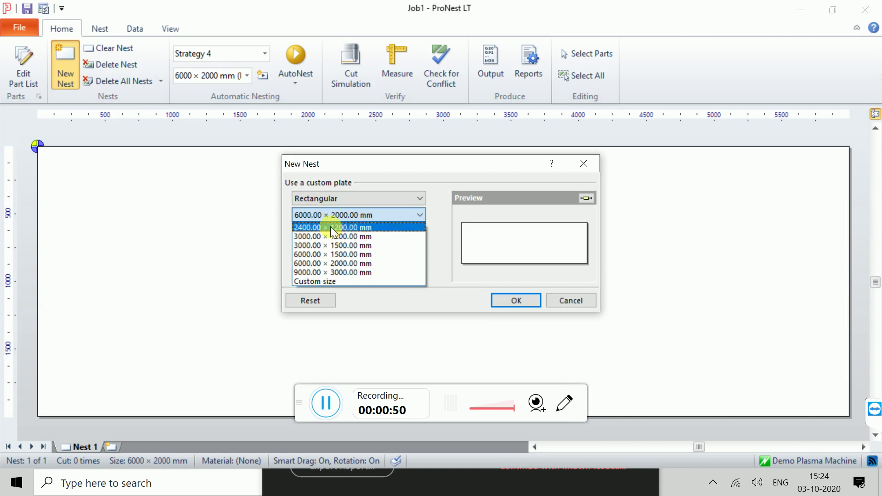
click(330, 227)
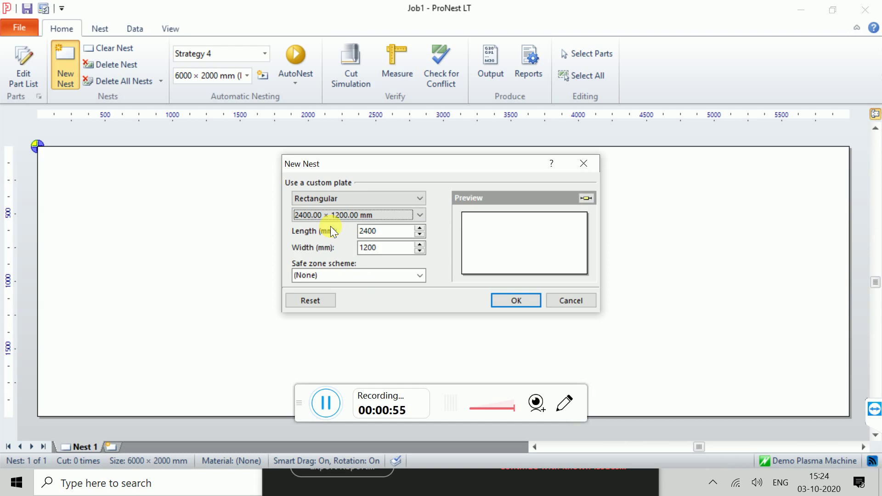
click(507, 299)
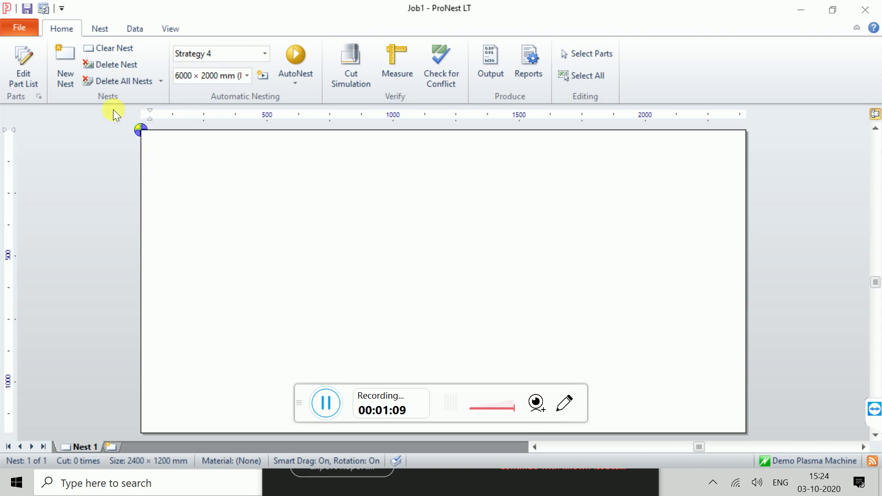
Step: Add Base Plate.DXF, ArcTrap.DXF and BLADE.DXF from the ProNest 2019 LT Examples folder to the part list
click(23, 57)
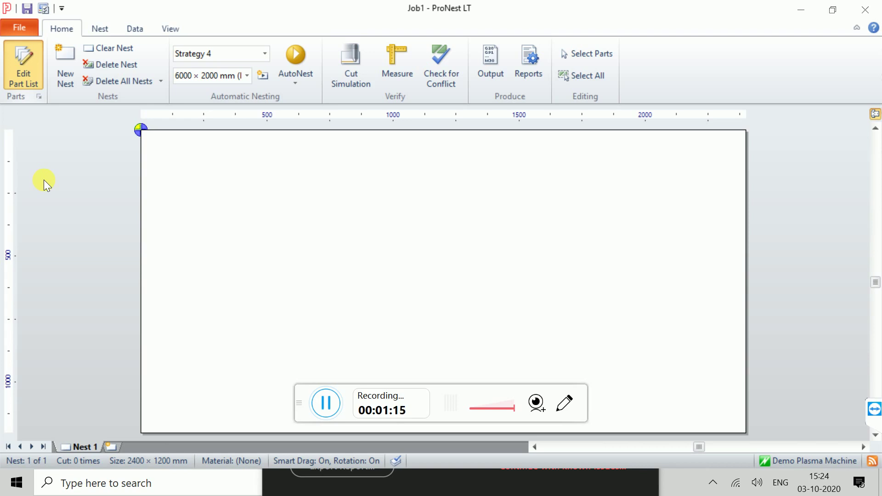
click(19, 69)
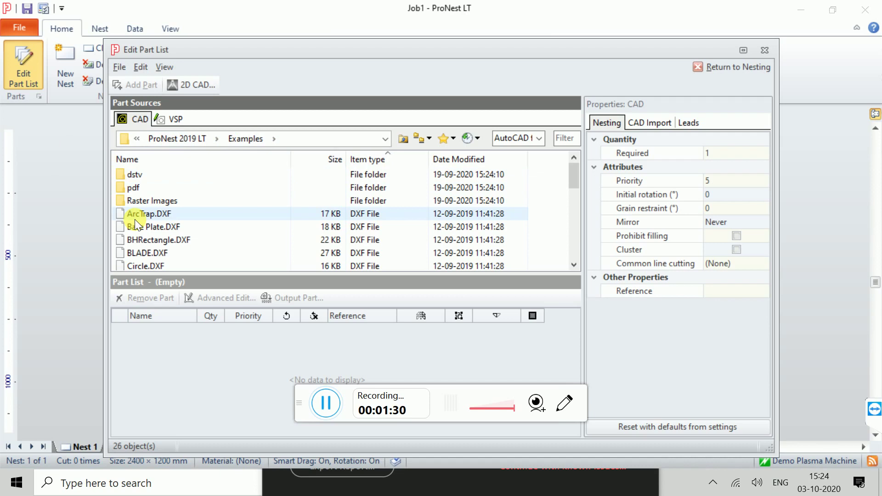
click(386, 139)
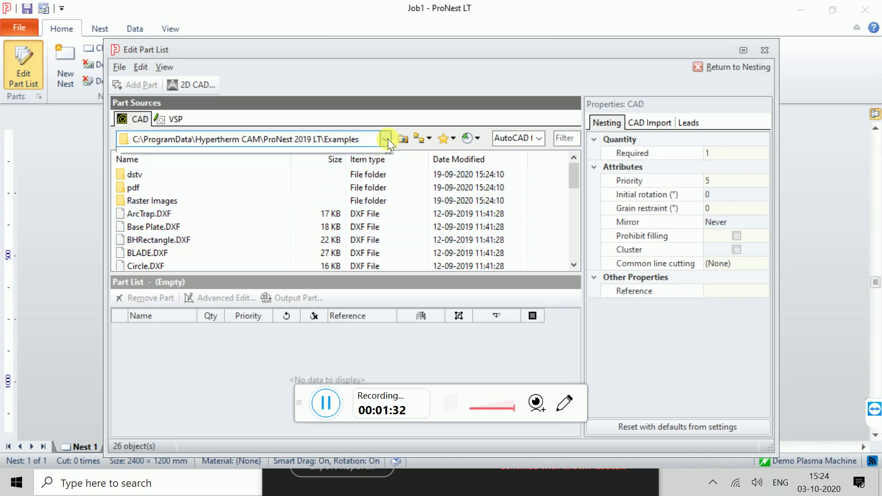
click(388, 139)
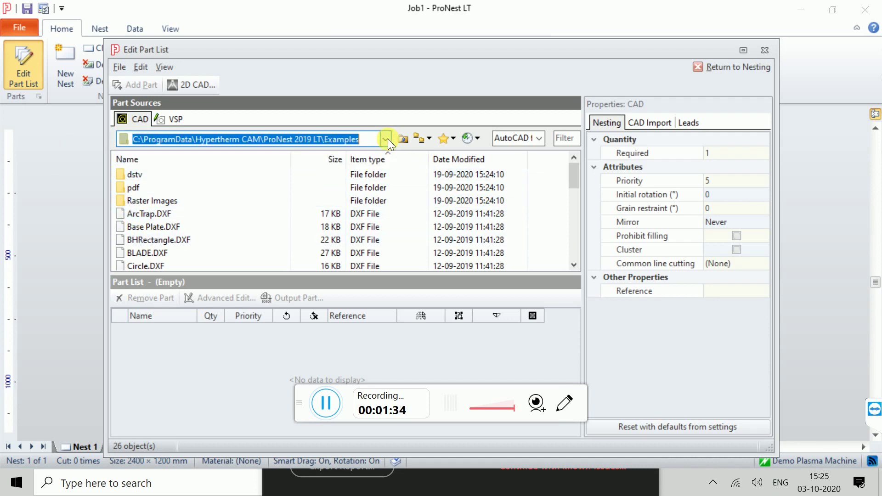
click(218, 214)
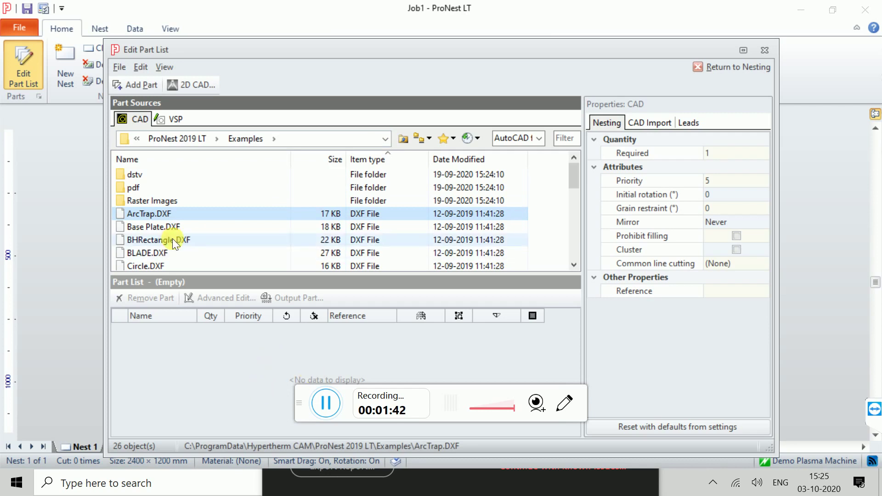
click(166, 226)
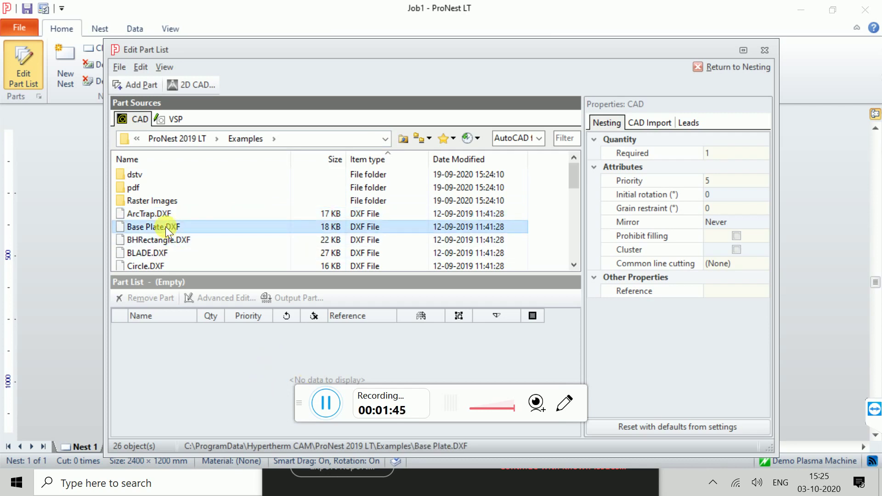
double_click(165, 227)
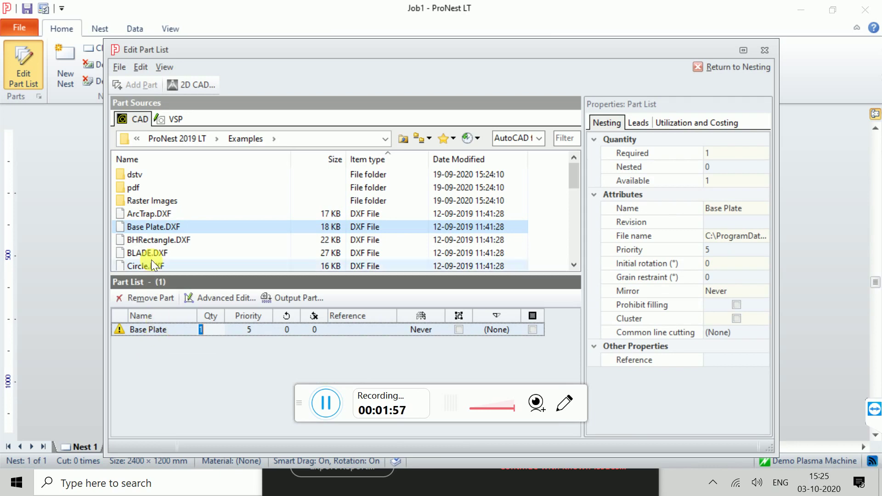
click(140, 215)
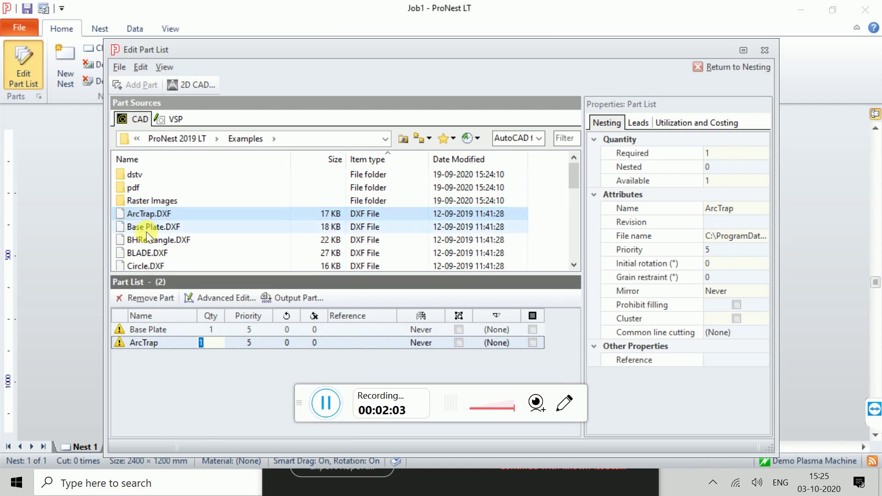
click(141, 252)
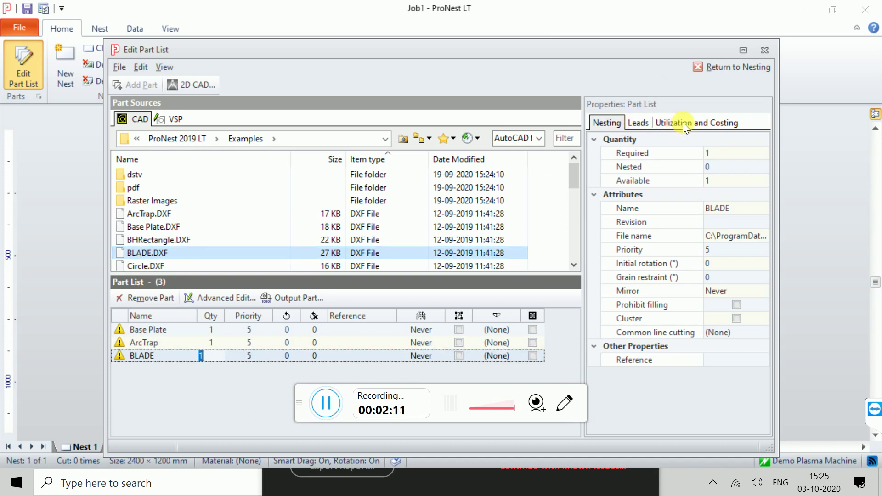
Step: Examine the lead properties and the utilization and costing figures of the BLADE part
click(636, 125)
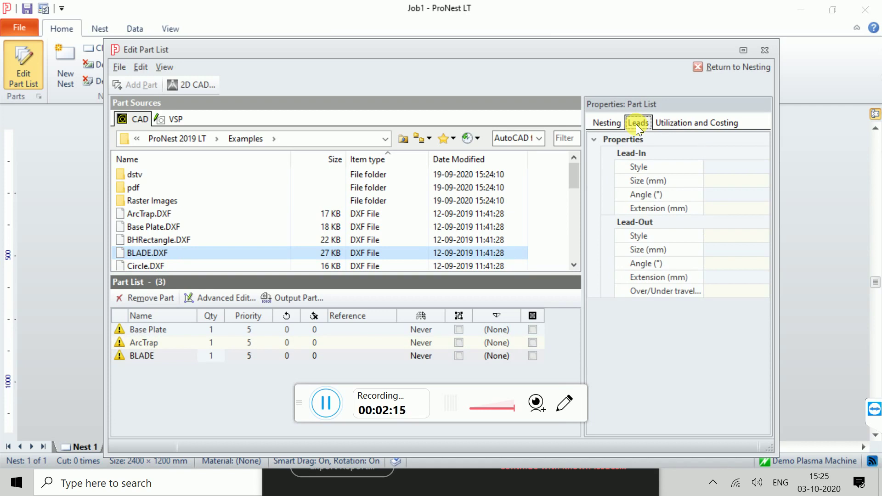
click(672, 121)
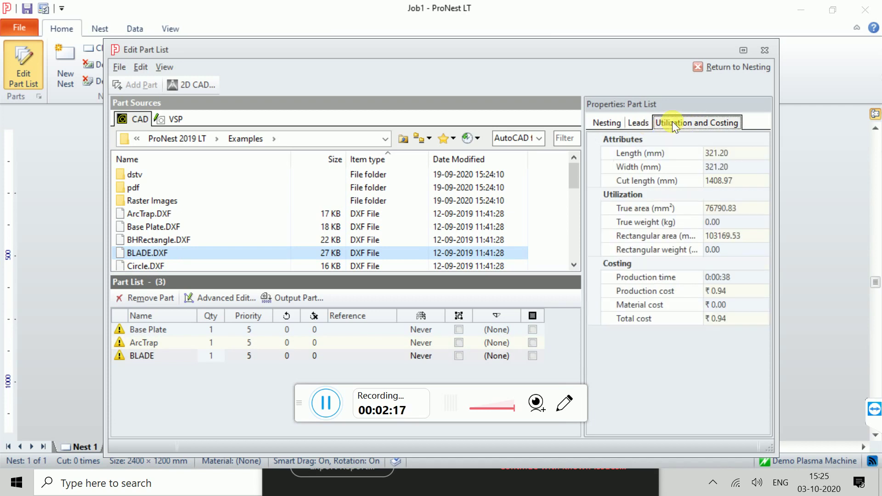
click(607, 120)
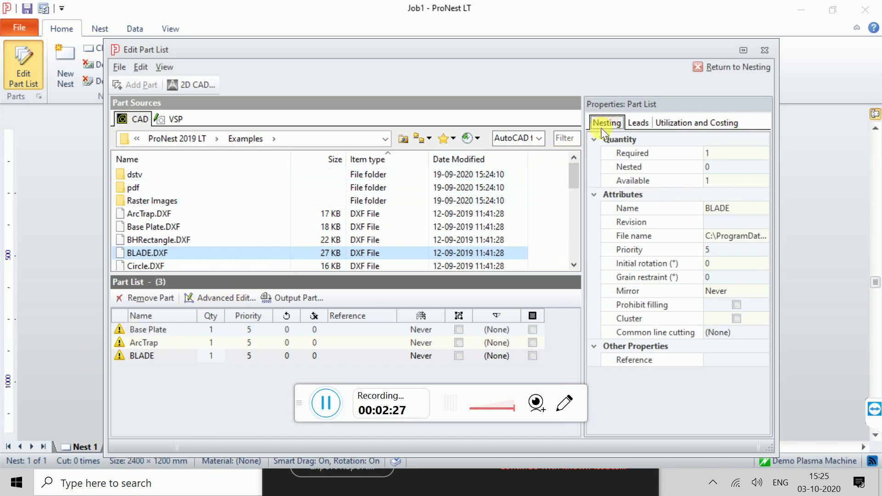
Step: Return to nesting, show the Part List task pane and place the Base Plate in the plate's upper-left corner
click(691, 69)
click(147, 330)
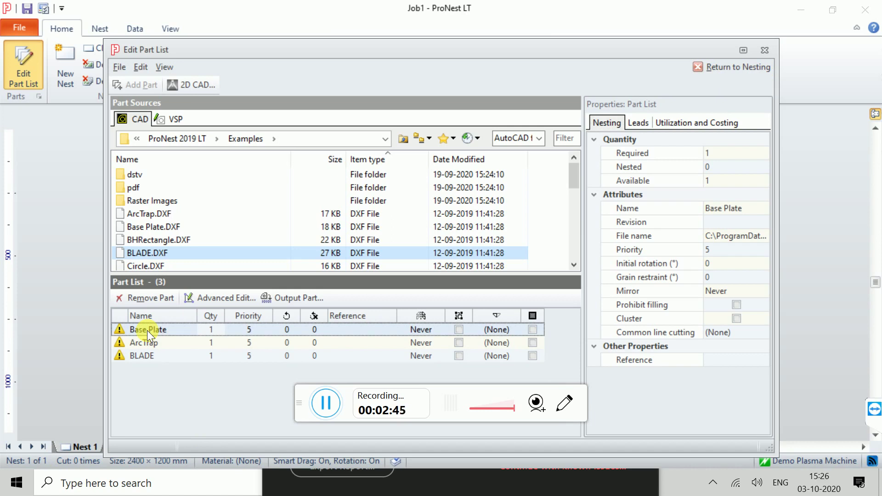
click(721, 66)
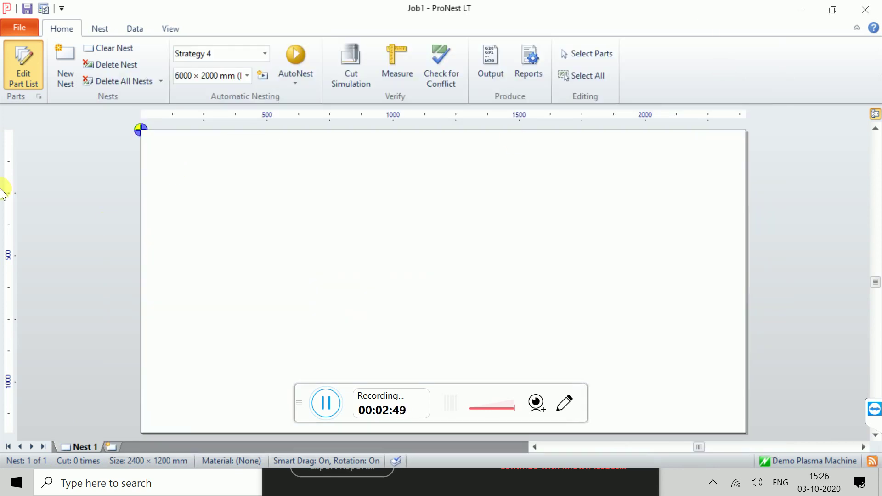
click(63, 8)
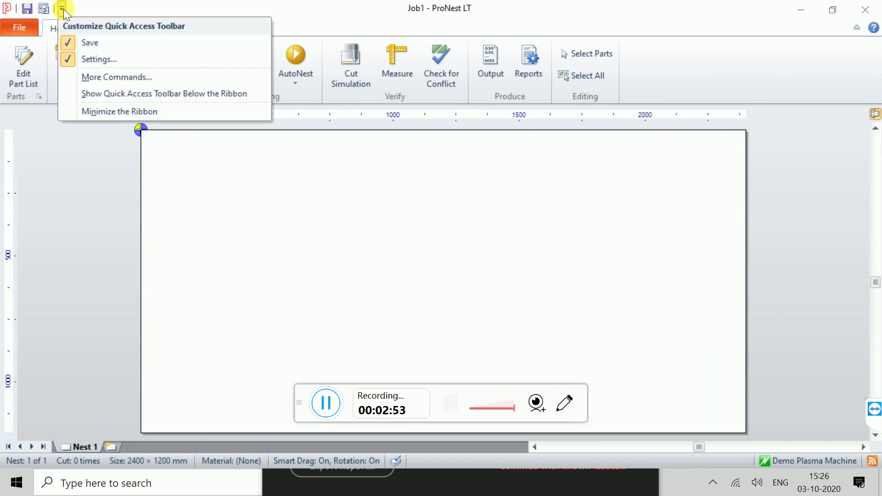
click(64, 173)
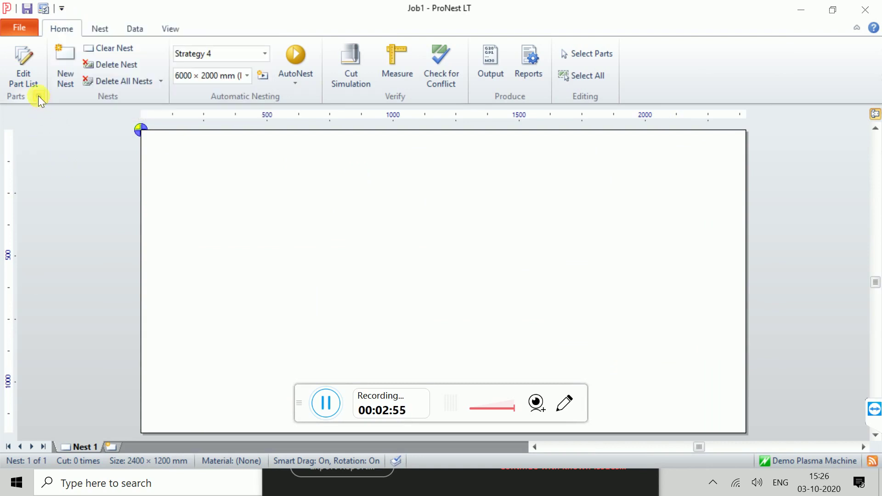
click(39, 96)
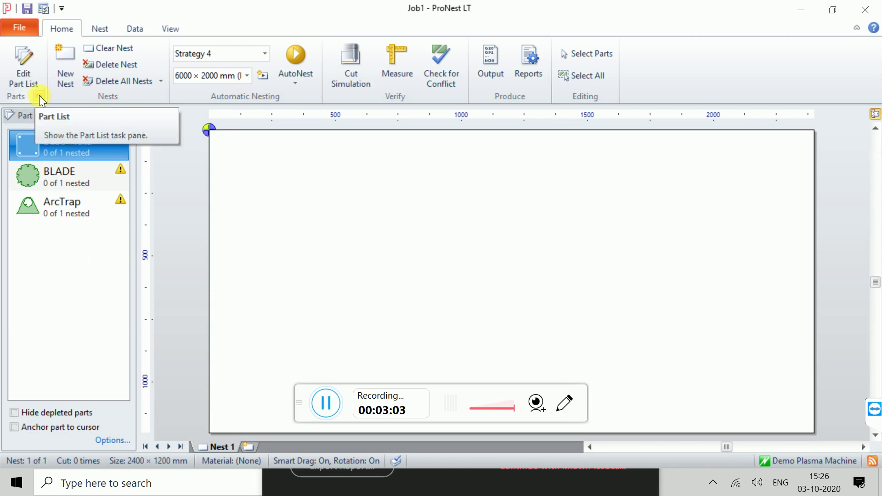
double_click(68, 147)
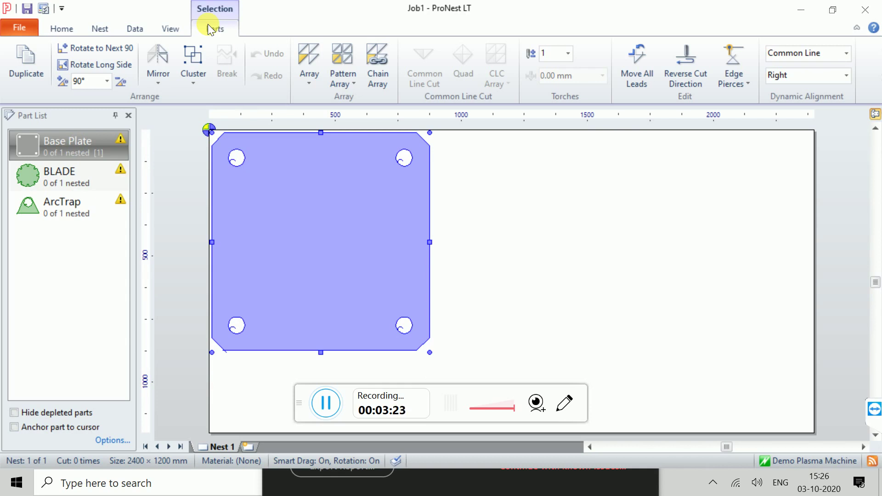
Step: Run AutoNest for the remaining parts with Strategy 4 and a rectangular custom plate of 2400 × 1200 mm
click(97, 29)
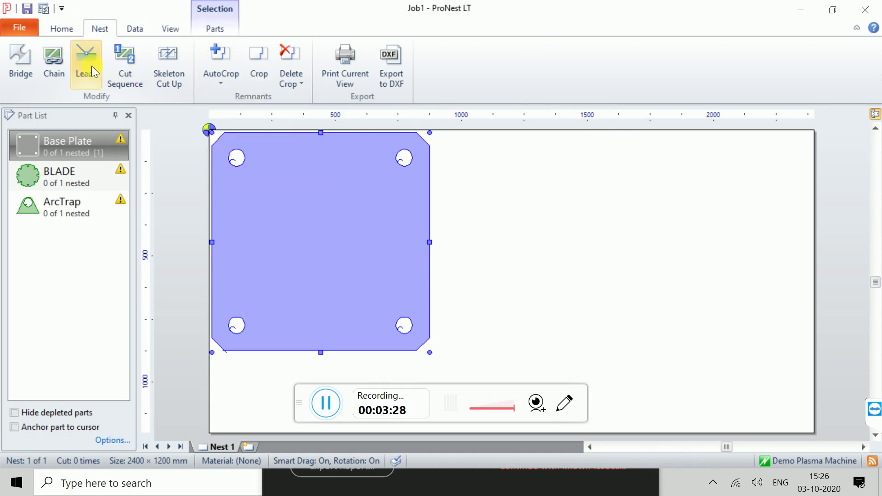
click(52, 30)
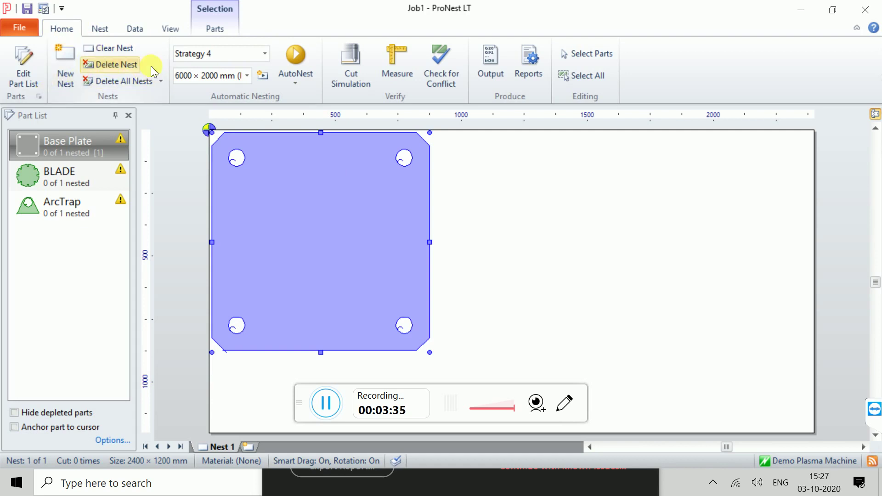
click(293, 86)
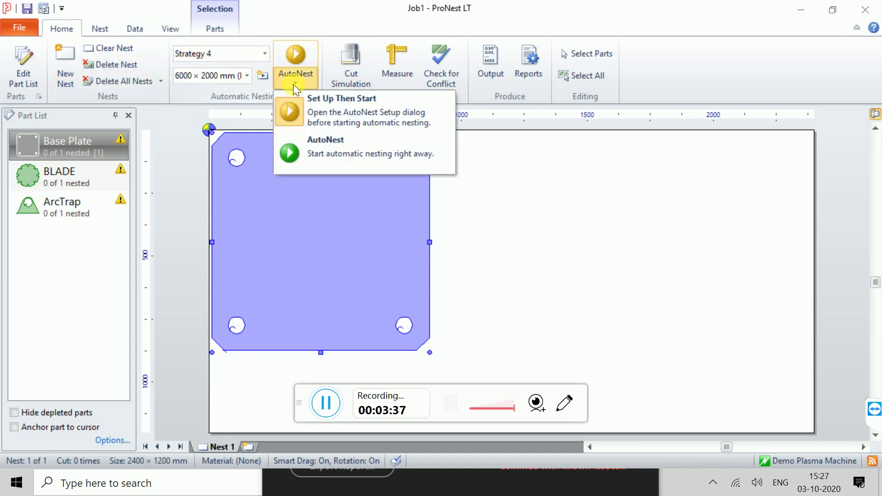
click(299, 63)
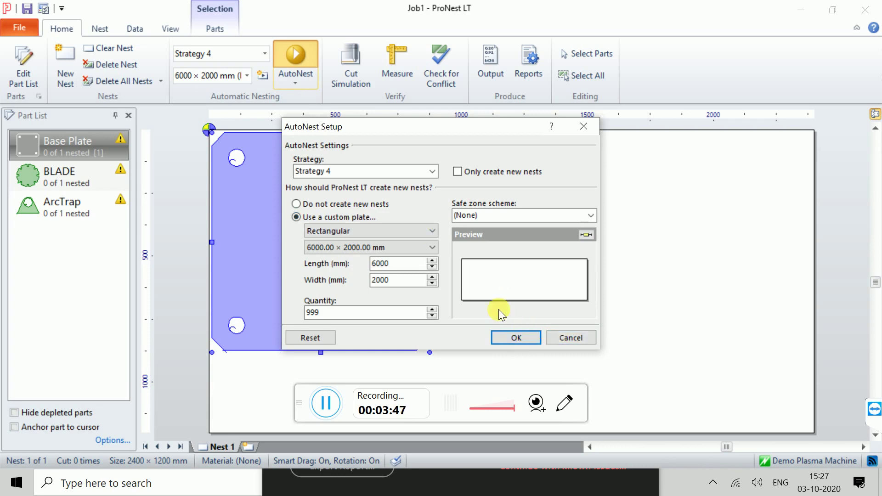
click(381, 248)
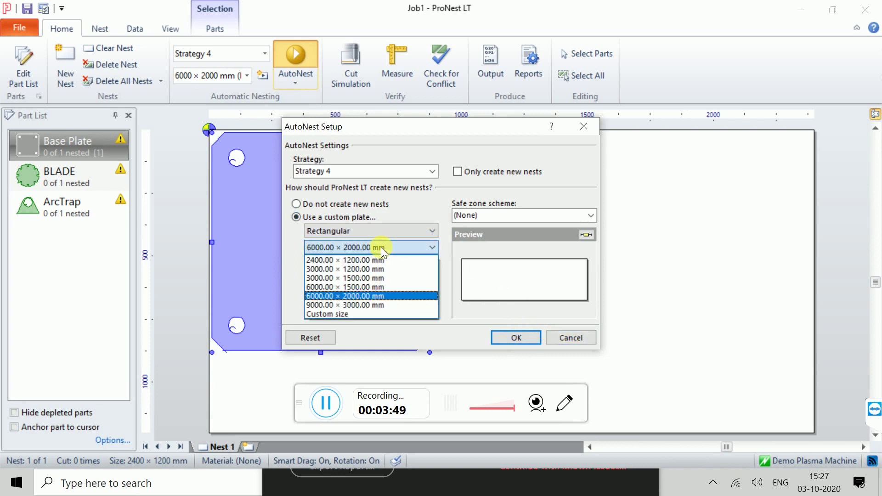
click(357, 259)
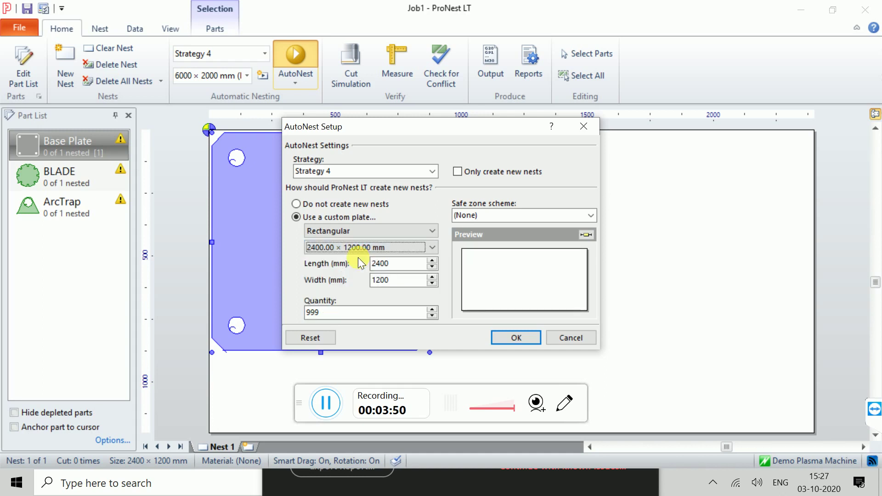
click(523, 340)
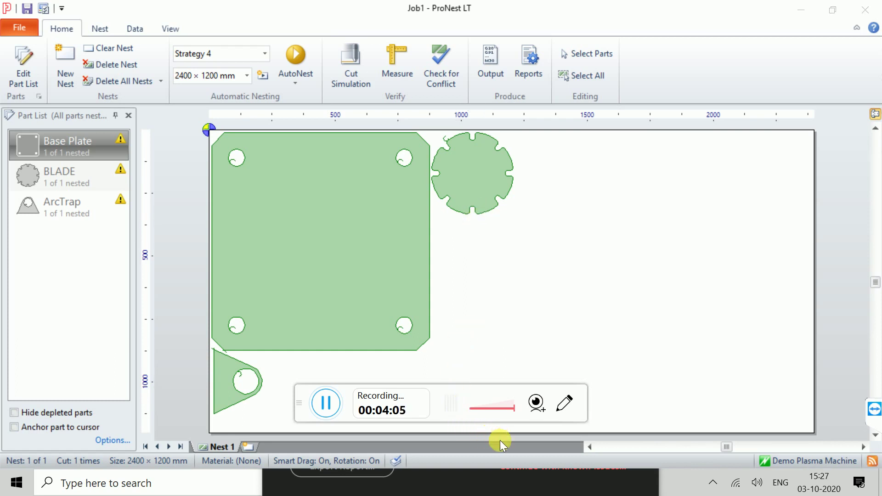
Step: Move the BLADE part down to the plate's bottom edge and left against the Base Plate's lower-right corner
drag(302, 402, 585, 440)
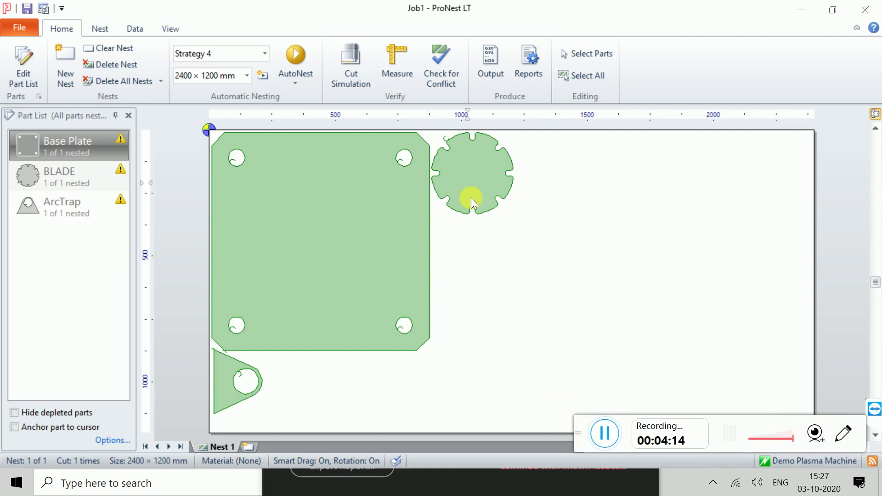
drag(474, 202, 523, 291)
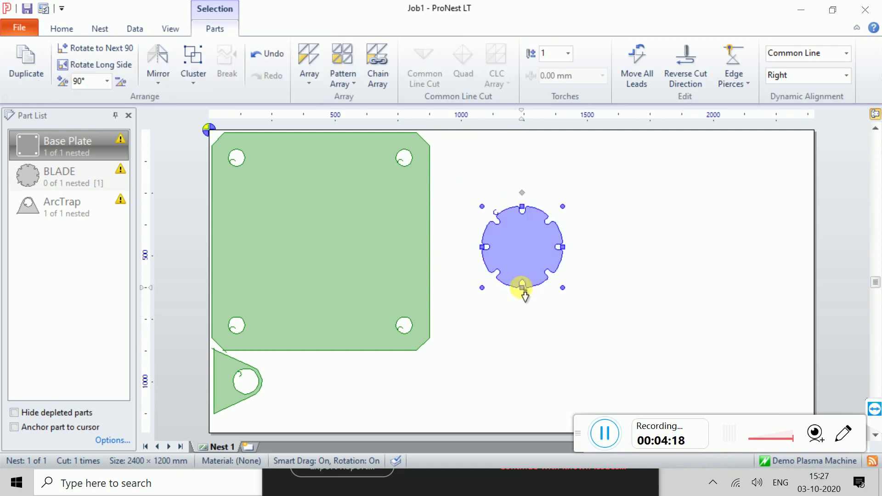
key(Down)
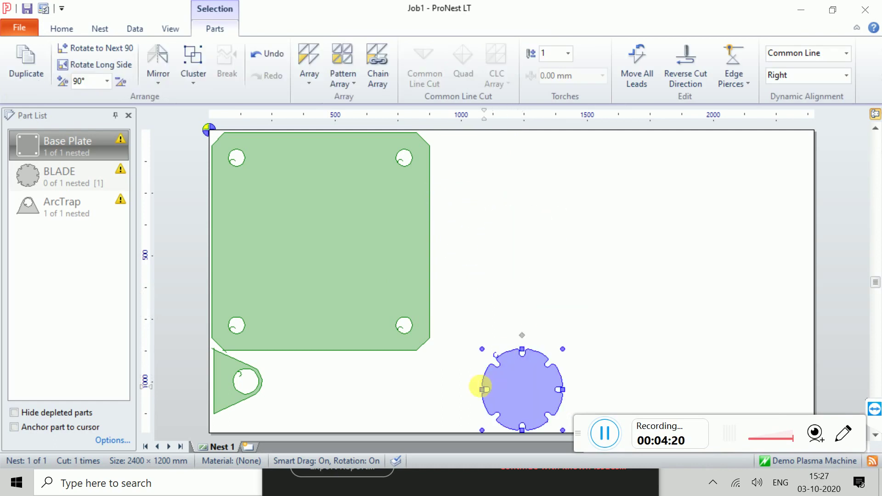
key(Left)
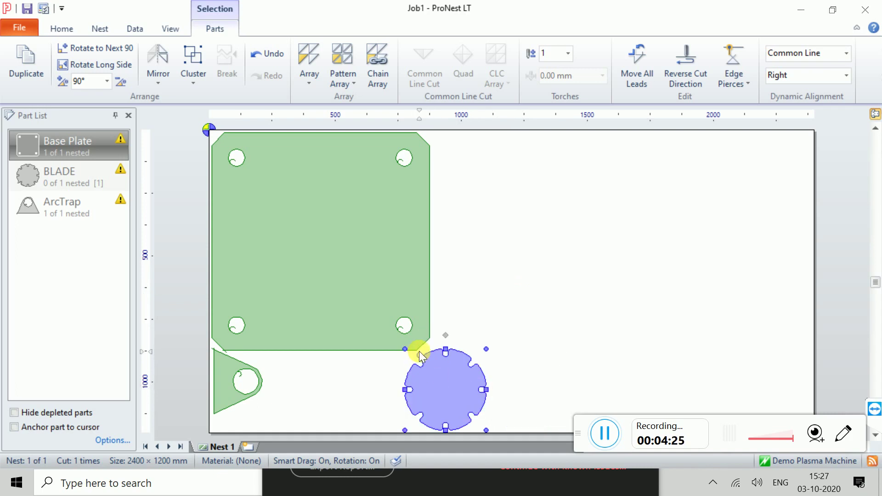
scroll(419, 350, up, 2)
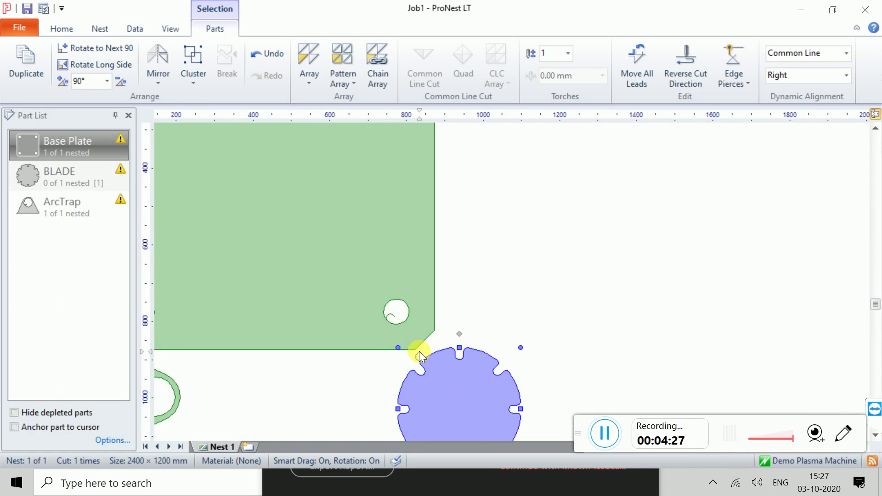
scroll(585, 363, down, 2)
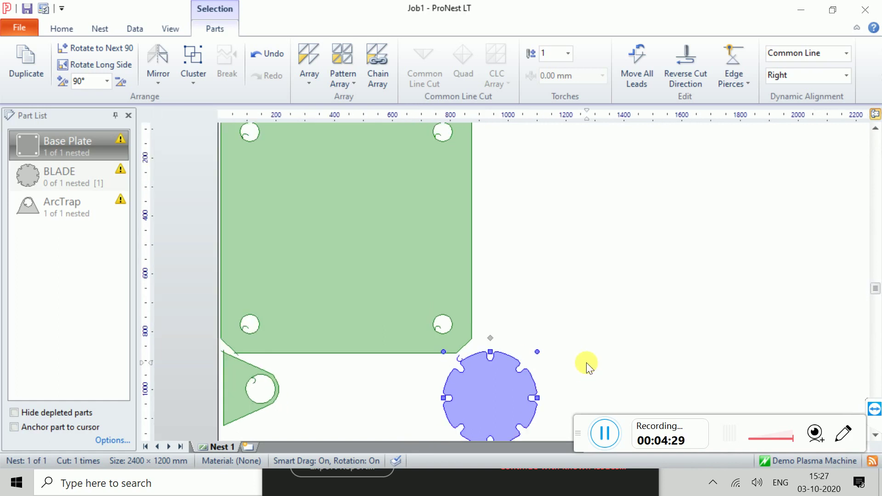
Step: Rotate the ArcTrap part to the next 90° and place it in the plate's lower-left corner below the Base Plate
scroll(587, 363, down, 1)
scroll(586, 362, down, 1)
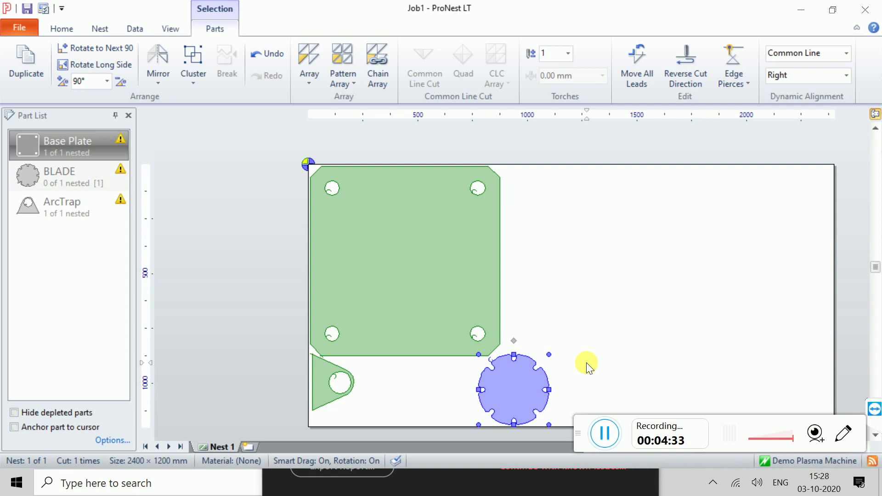
click(317, 389)
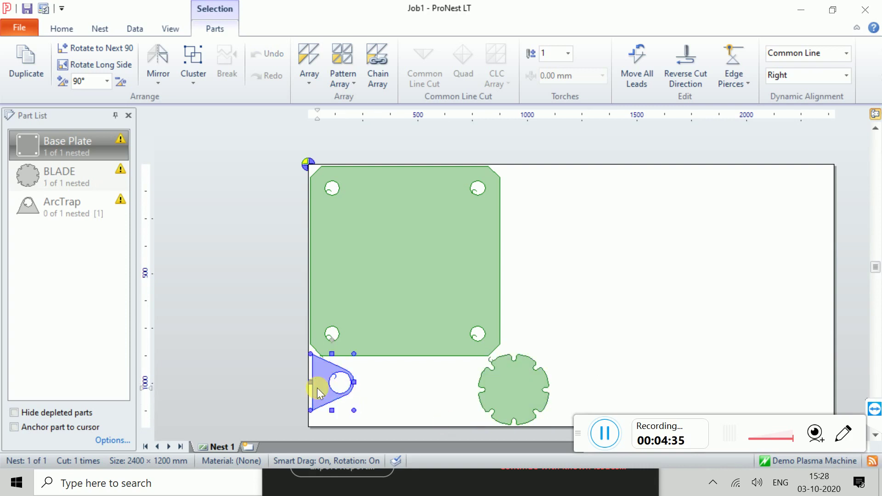
drag(317, 389, 332, 411)
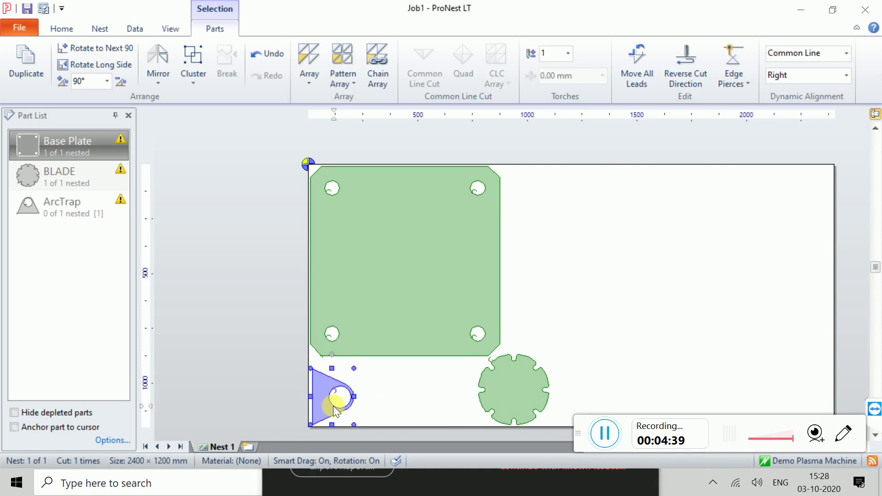
click(85, 48)
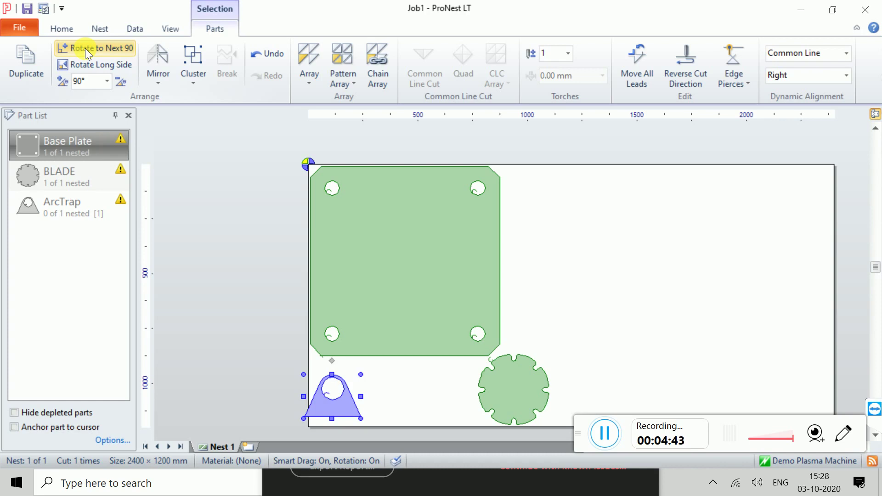
drag(342, 403, 366, 394)
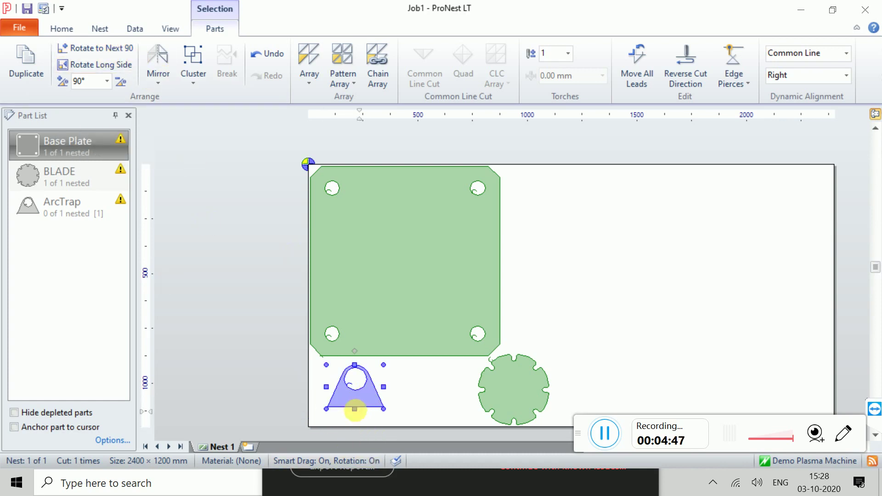
drag(354, 409, 327, 402)
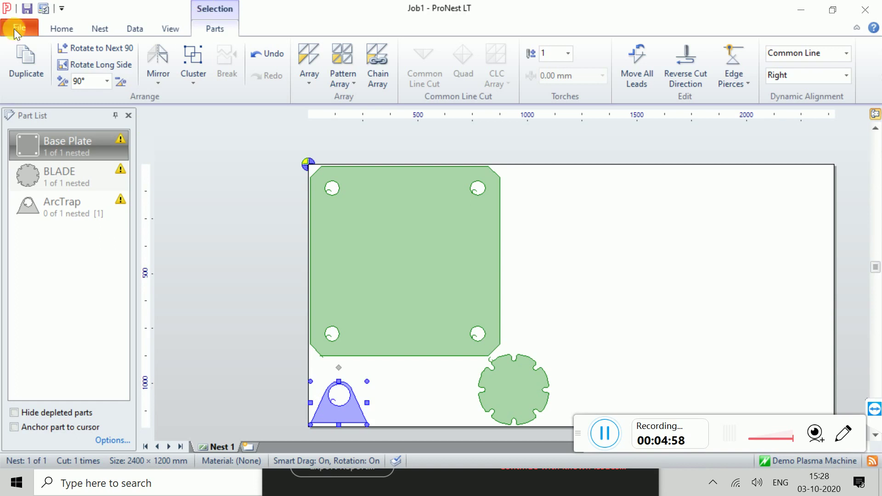
Step: Output Nest 1 as Job1.TXT to the ProNest 2019 LT Output folder
click(64, 29)
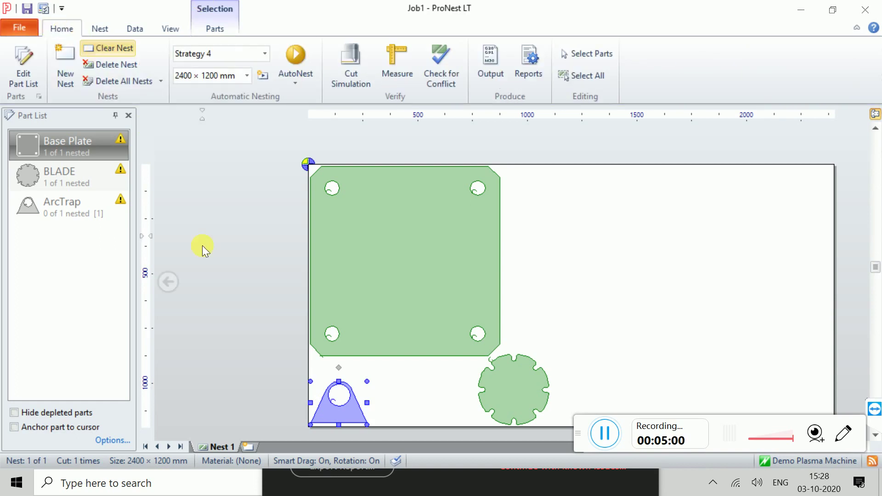
click(495, 69)
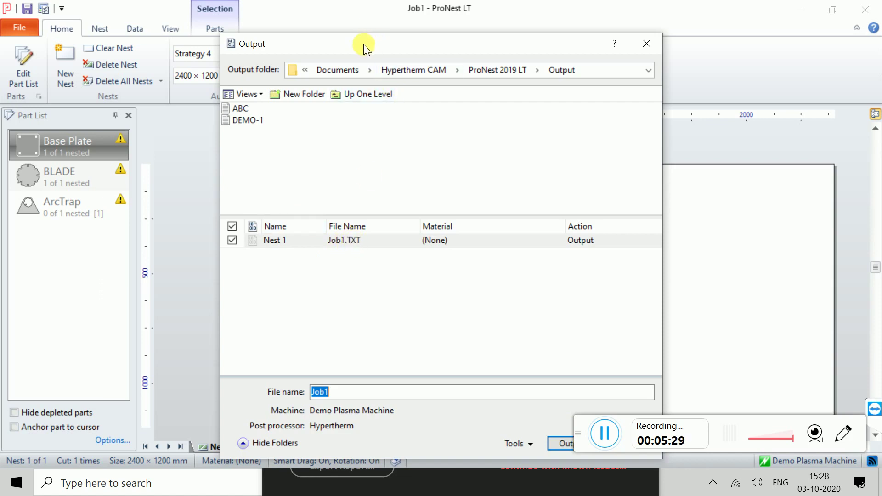
drag(363, 44, 242, 21)
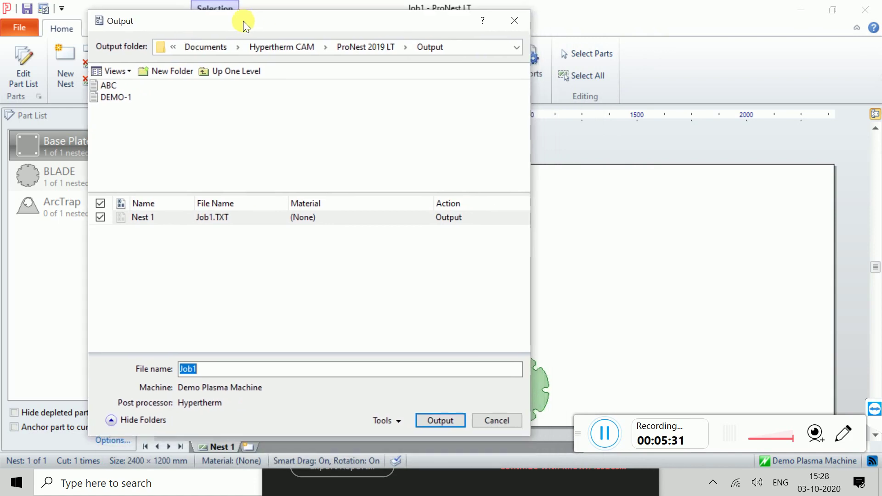
click(450, 419)
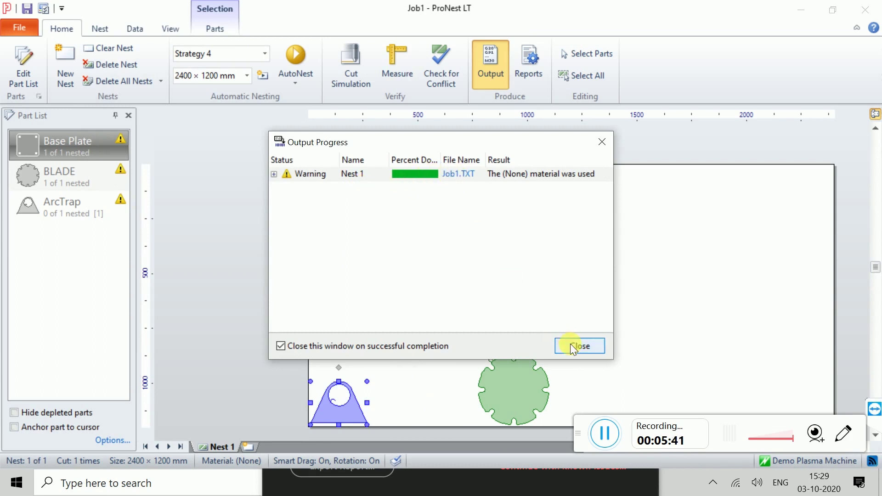
Step: View the NC code in the generated Job1.TXT, then close the file and the output progress report
click(457, 173)
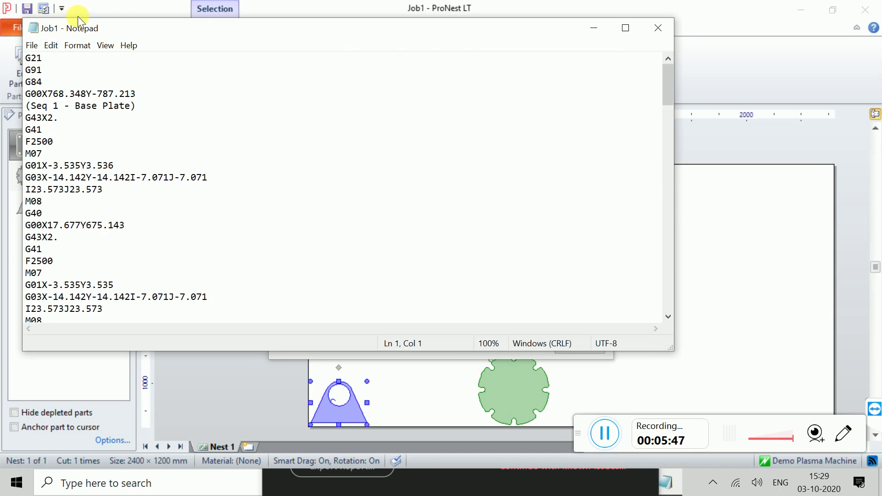
click(654, 26)
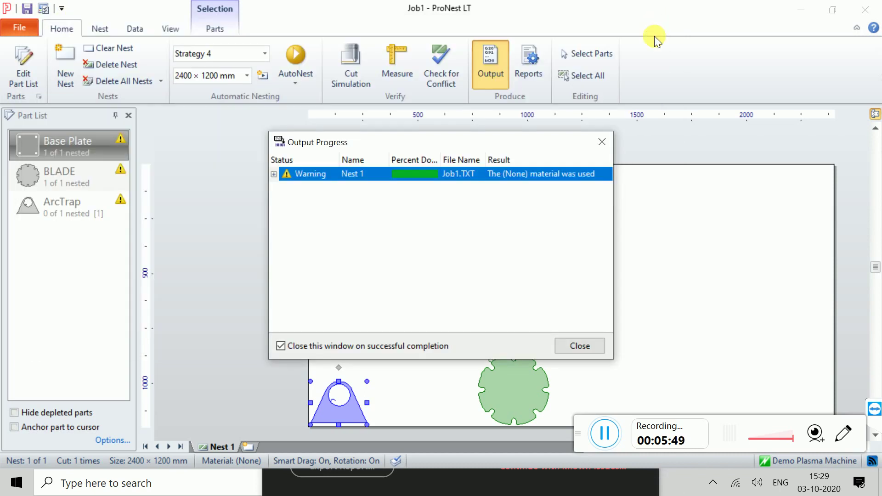
click(573, 349)
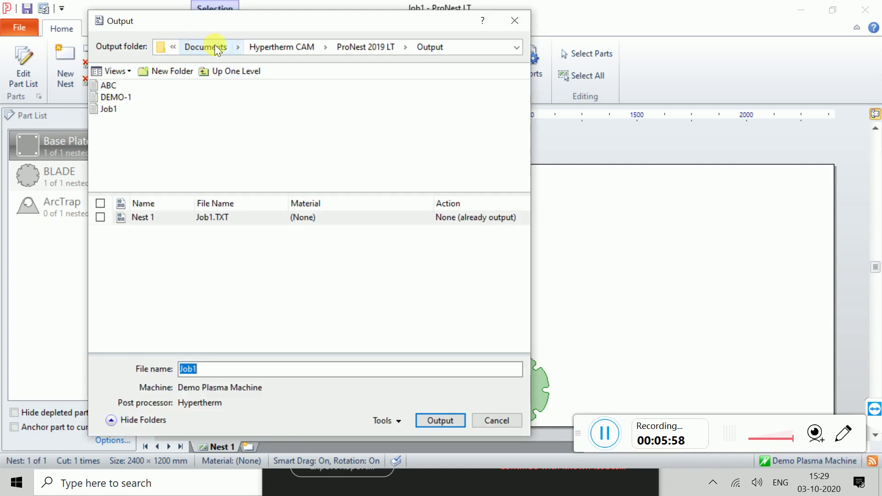
Step: Copy the full path of the output folder from the Output dialog
click(470, 48)
key(ctrl+c)
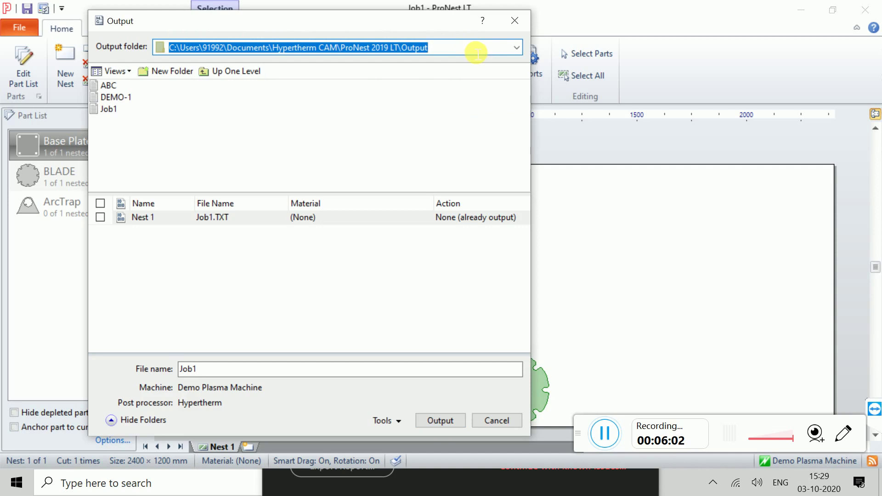
right_click(471, 46)
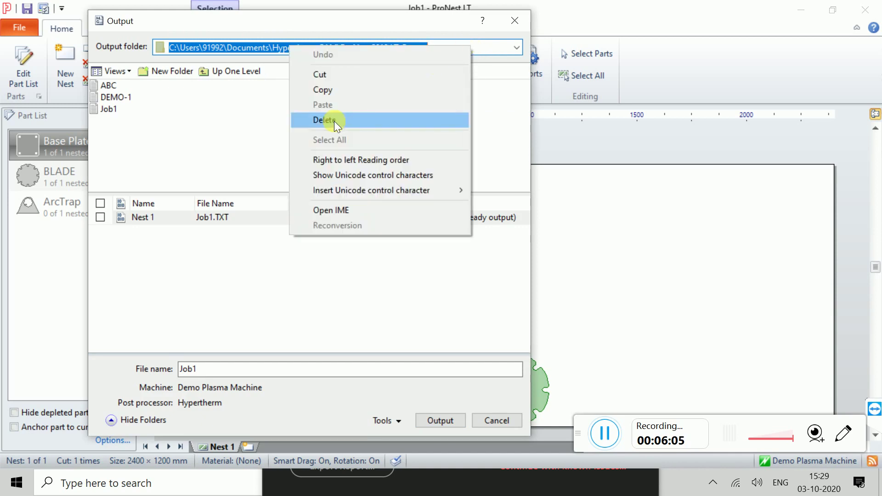
click(322, 90)
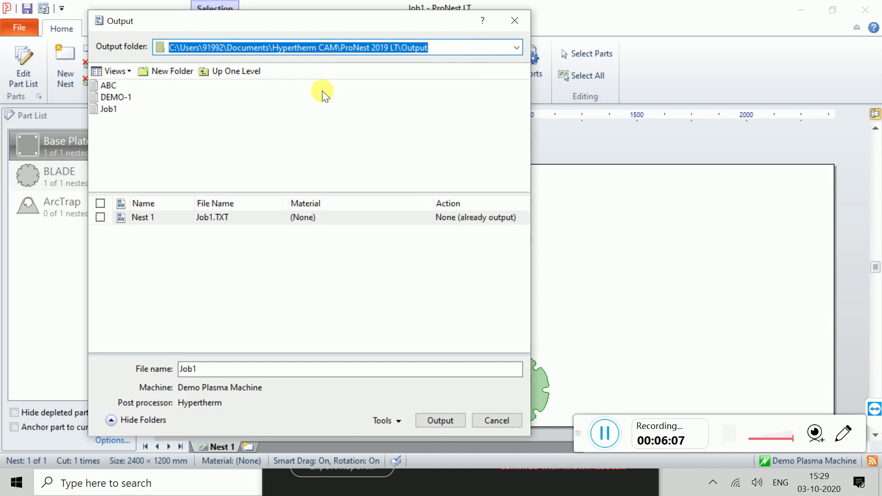
click(683, 324)
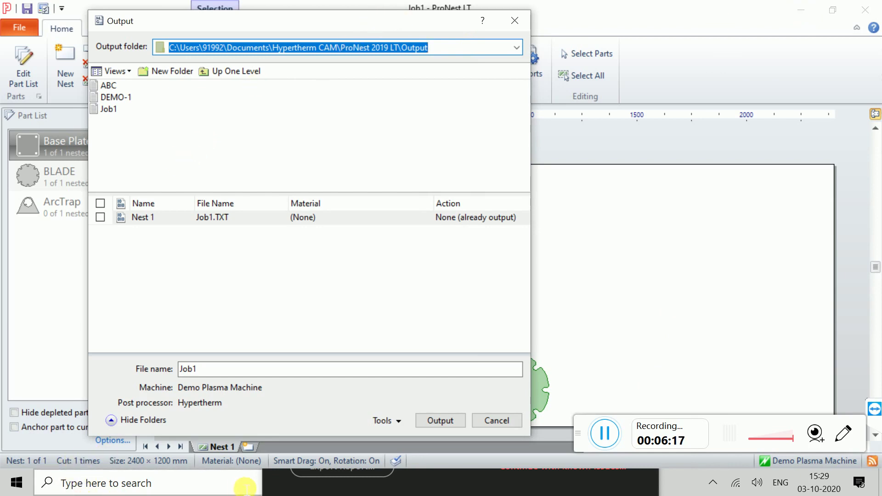
Step: Open This PC in File Explorer and go to the ProNest 2019 LT Output folder using the copied path
click(242, 483)
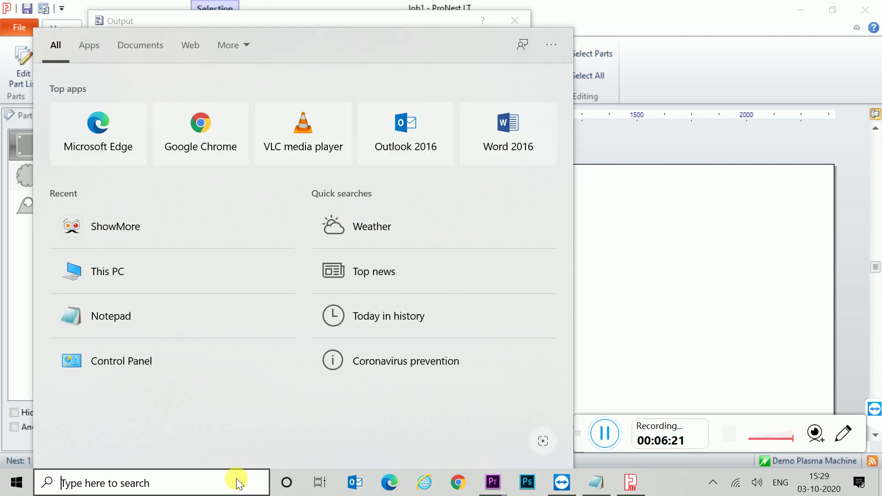
text(this)
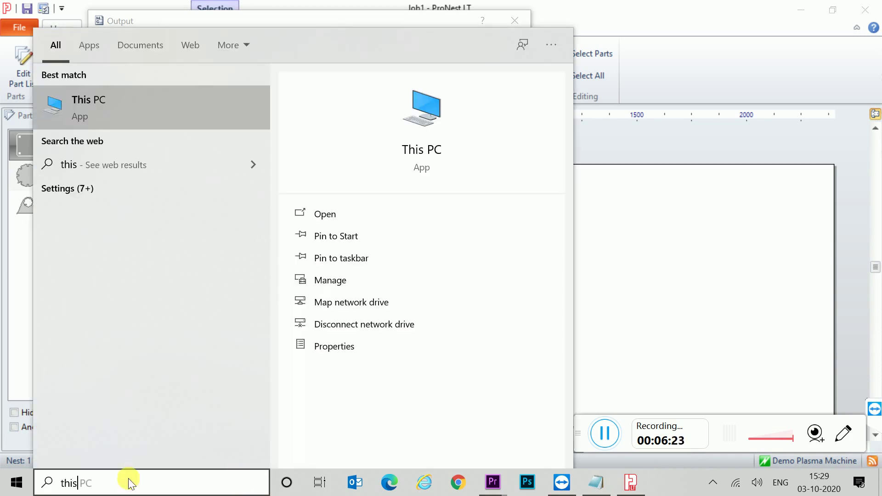
click(78, 113)
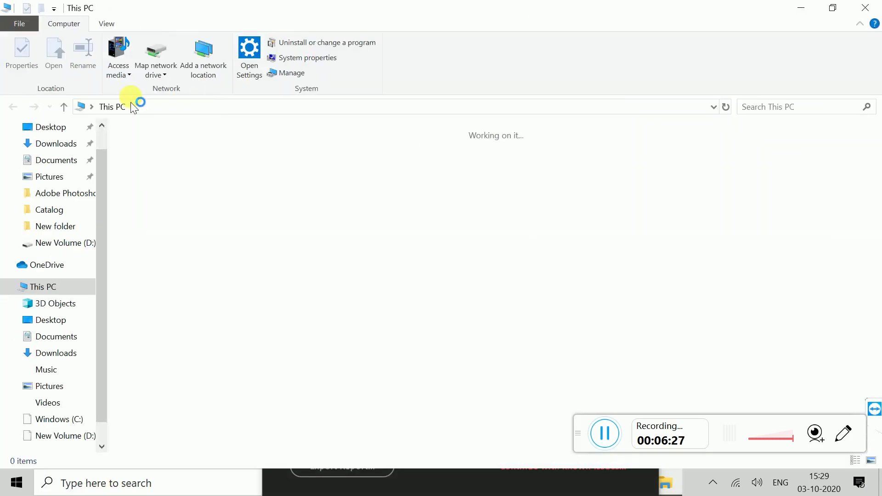
click(282, 106)
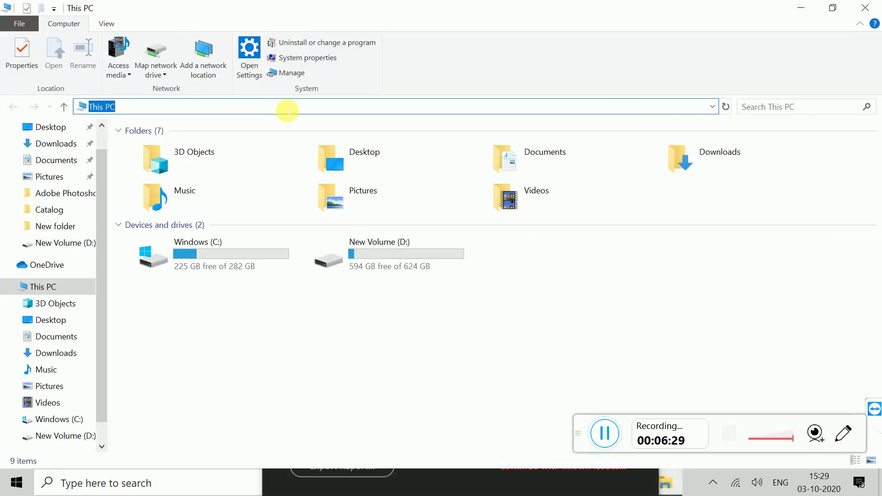
right_click(284, 106)
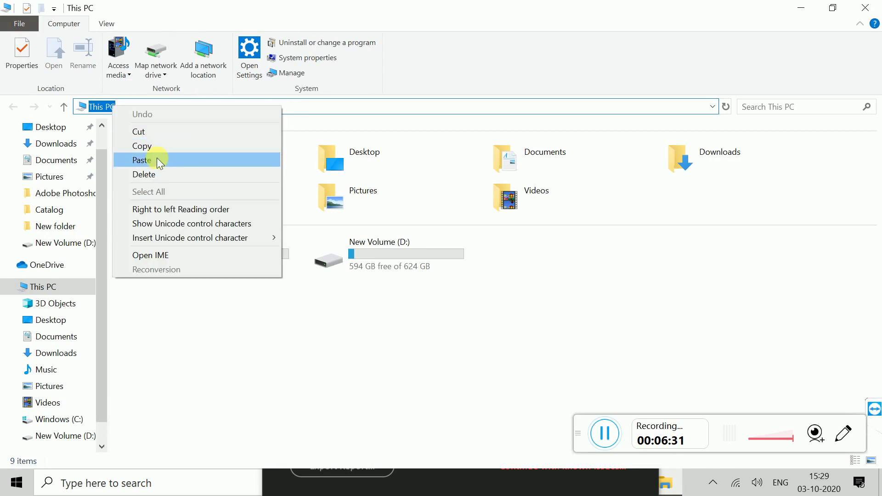
click(142, 160)
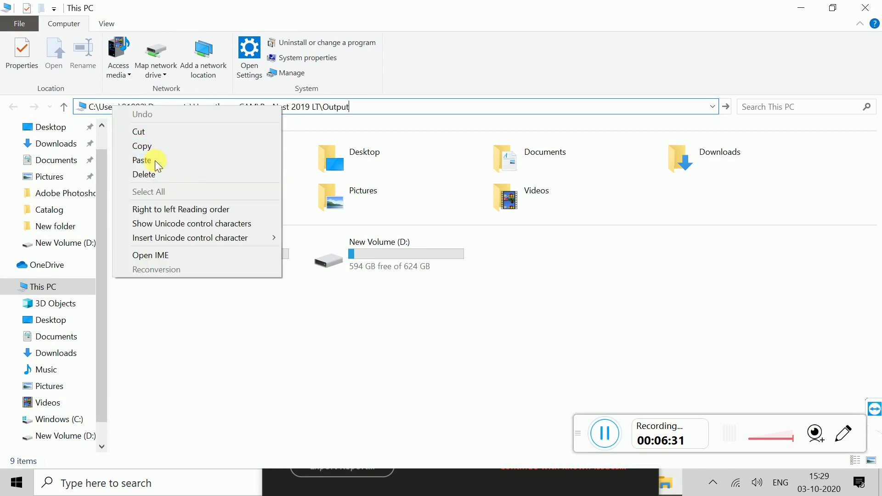
click(729, 107)
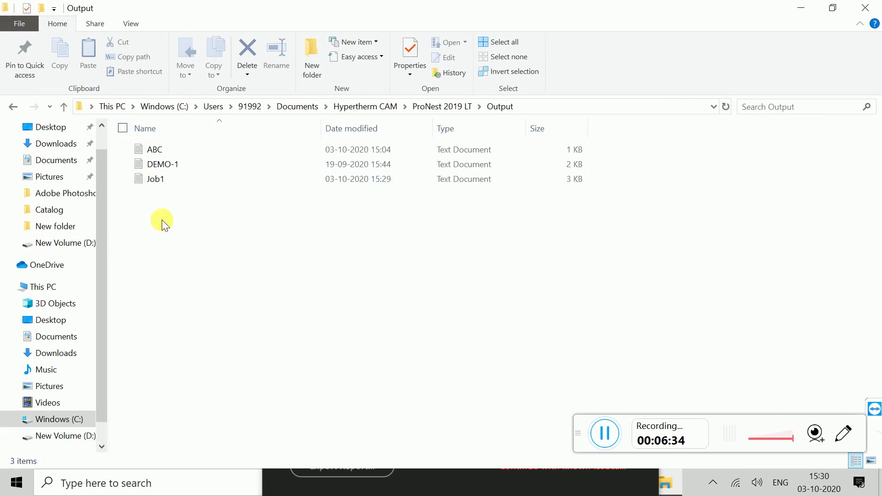
Step: Rename the Job1 text file as XYZ and open it in Notepad to check its code, closing it when done
click(159, 180)
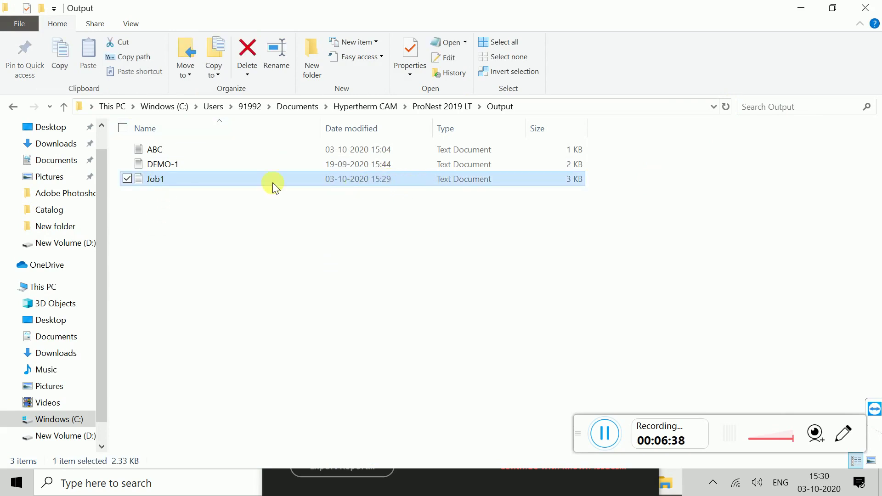
right_click(252, 184)
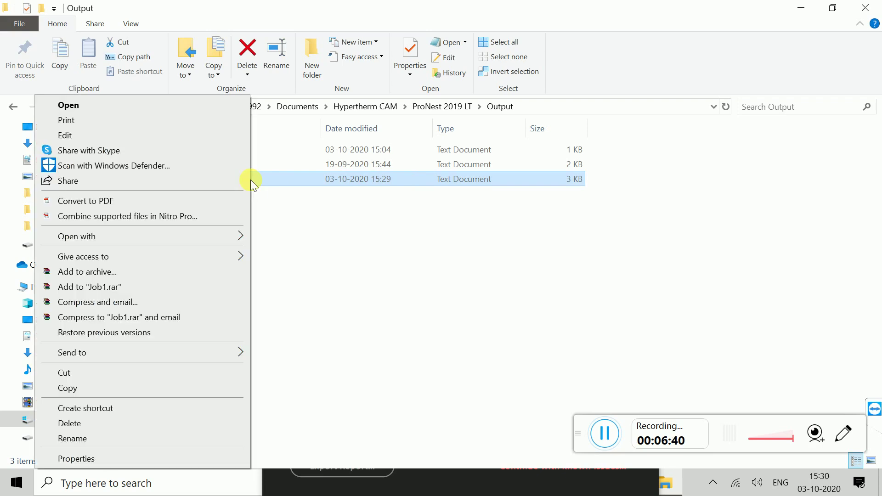
click(77, 438)
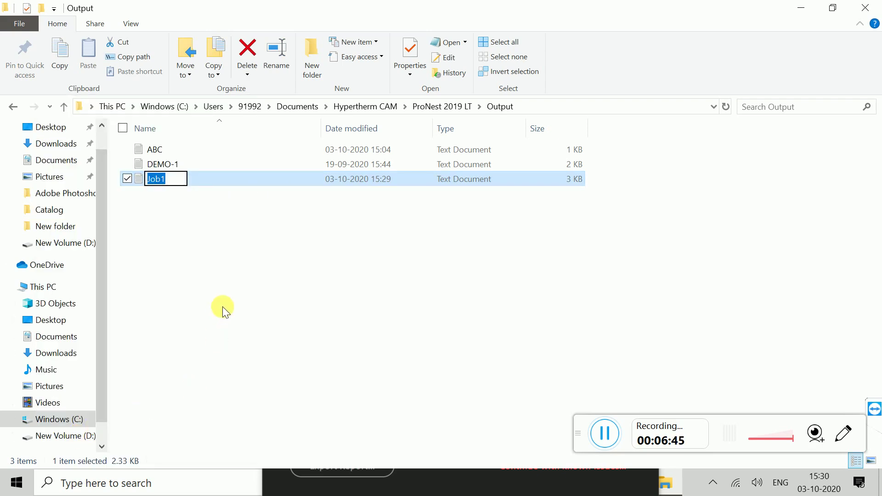
text(XYZ)
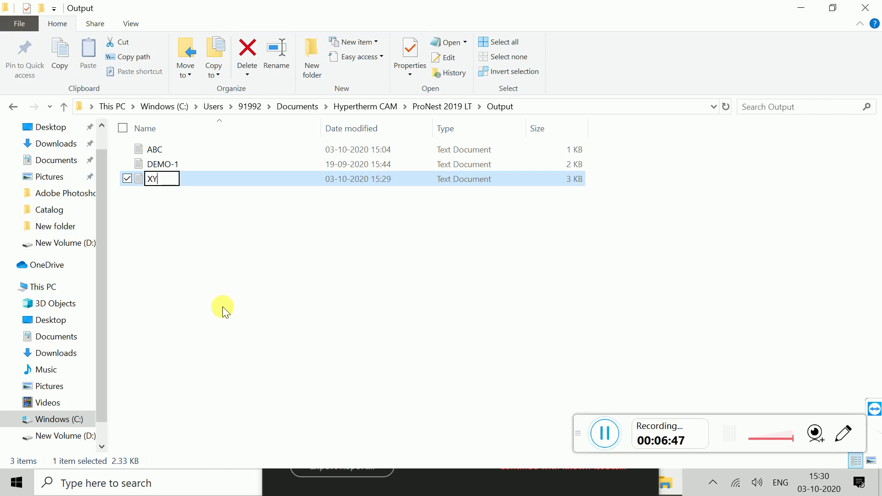
click(185, 321)
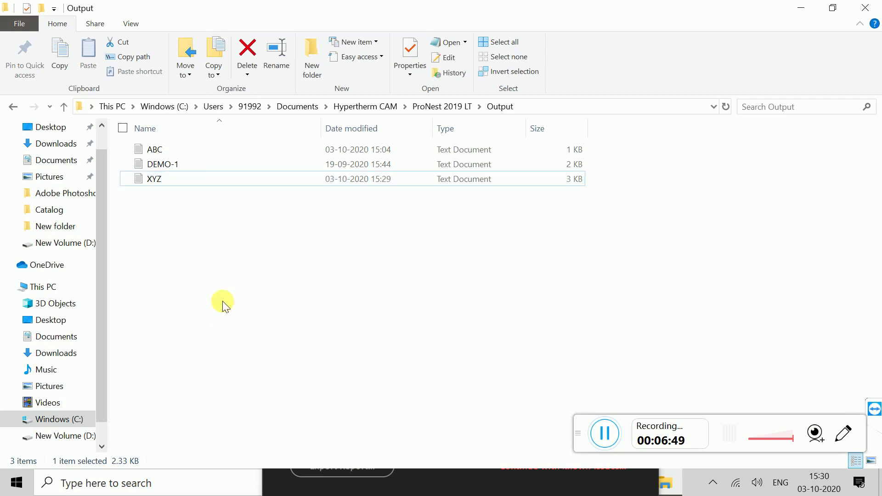
double_click(155, 178)
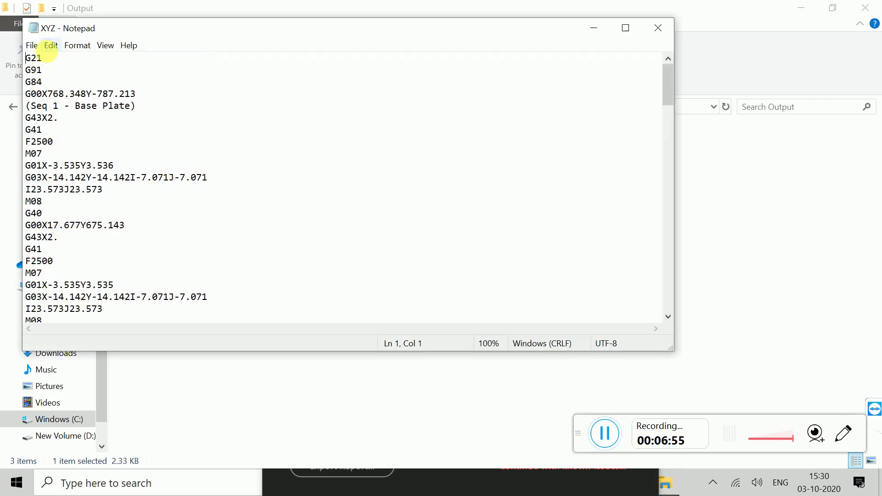
click(658, 29)
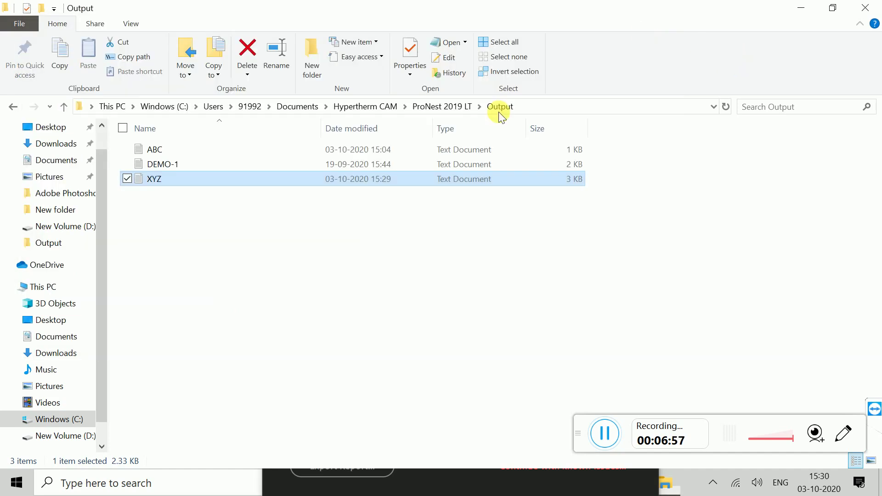